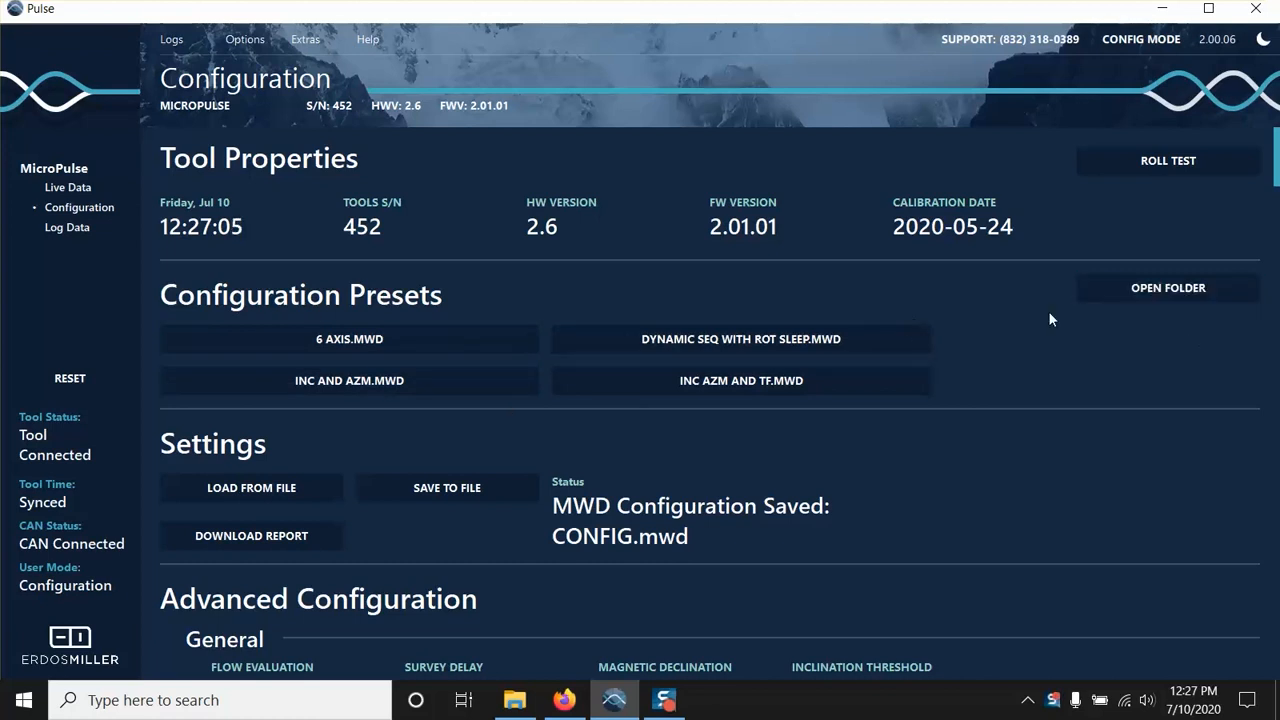
Open the configuration presets folder and minimize it, and load the Sample_Config.mwd configuration onto the tool.
left_click(1118, 288)
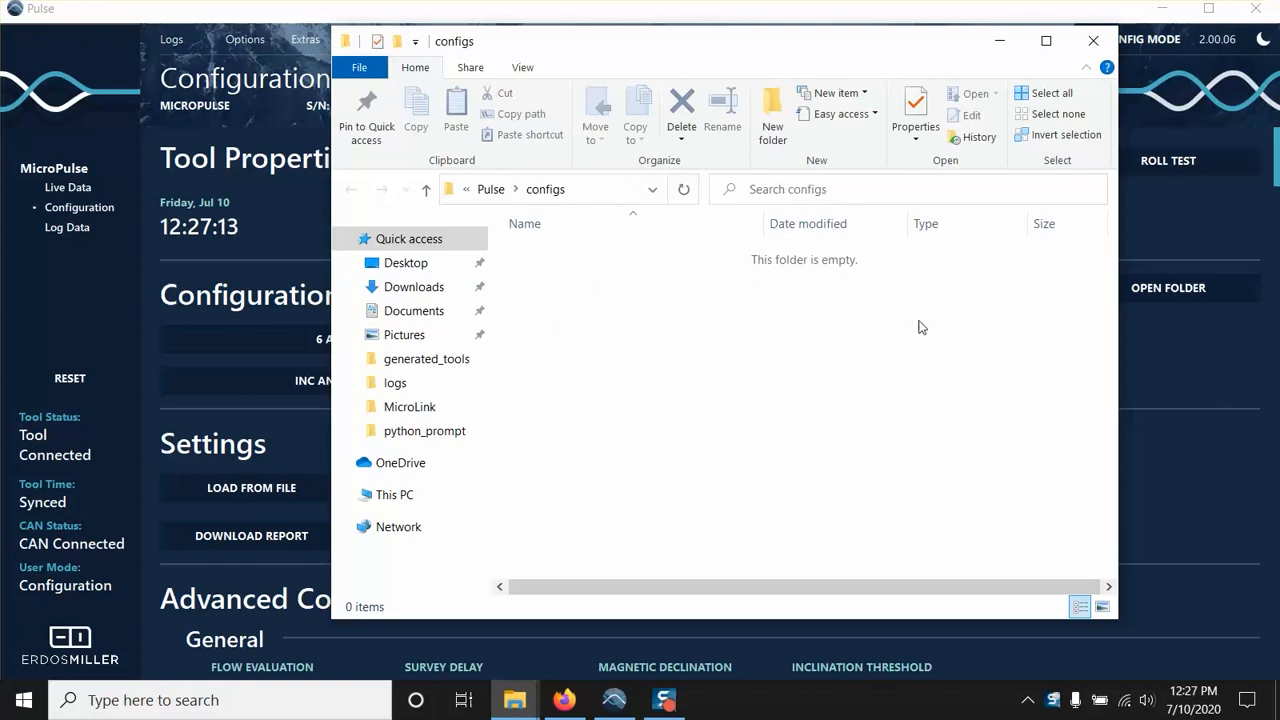
left_click(1000, 44)
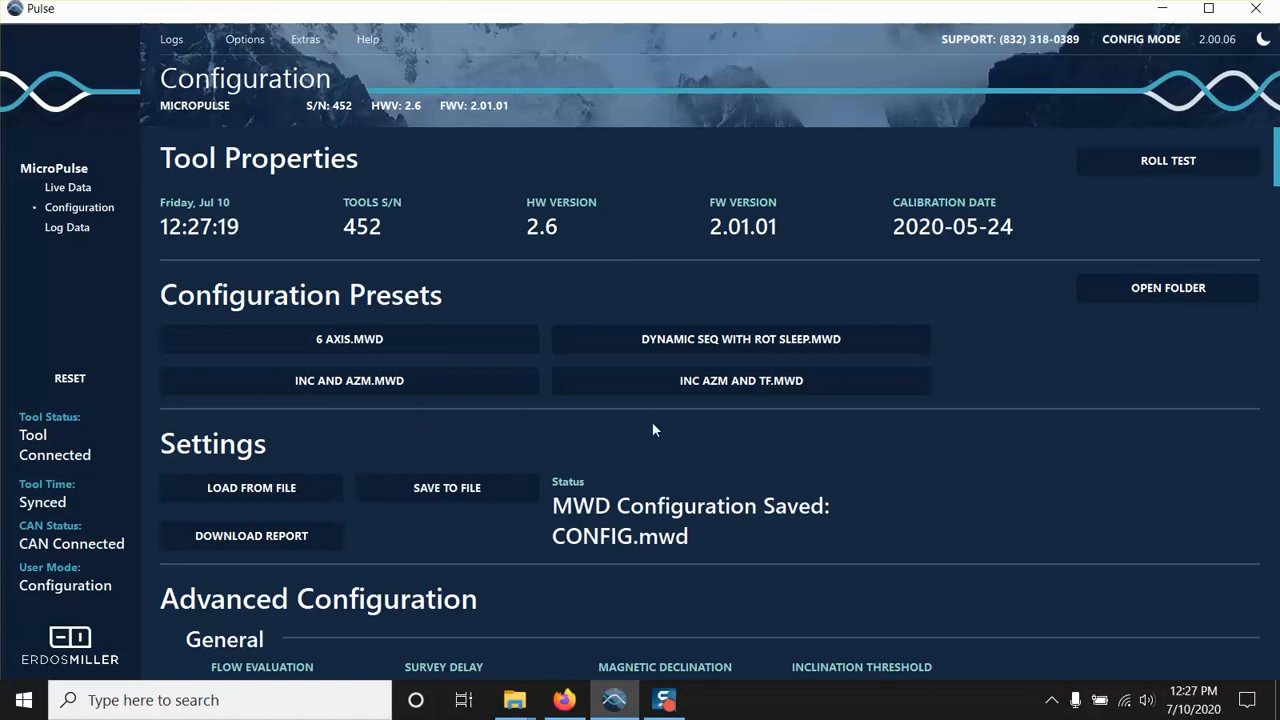
left_click(303, 484)
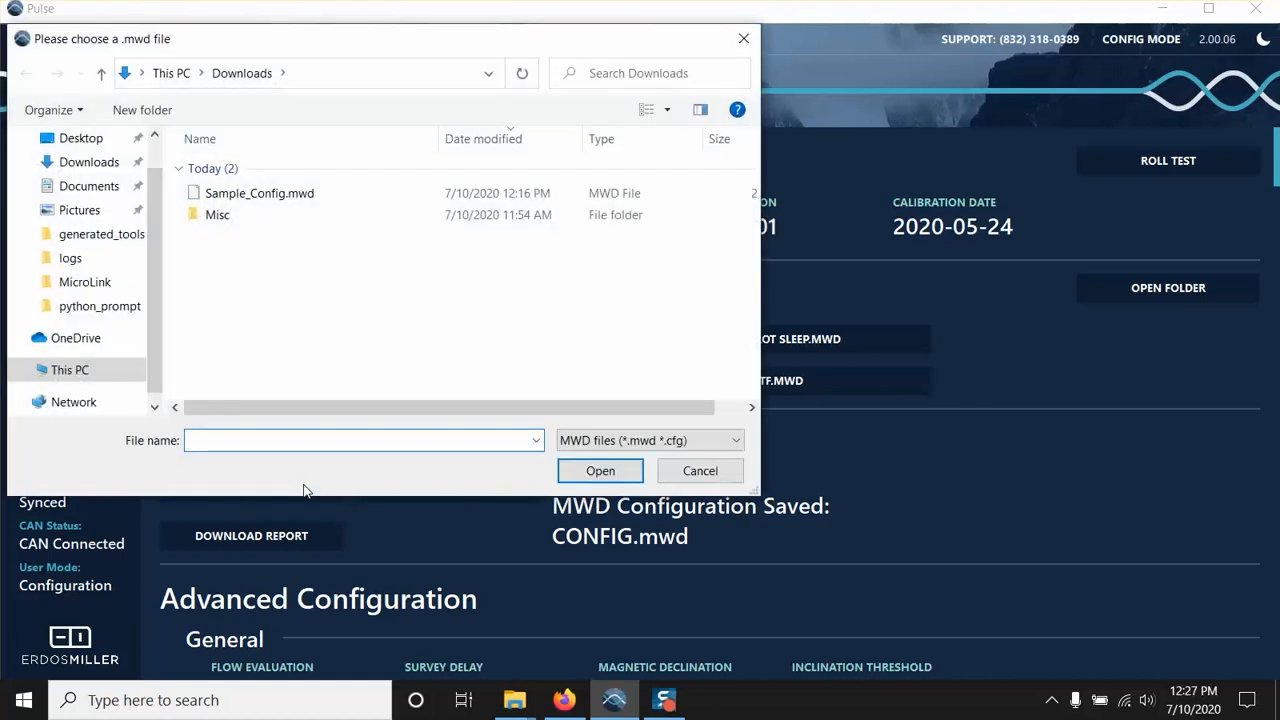
double_click(305, 193)
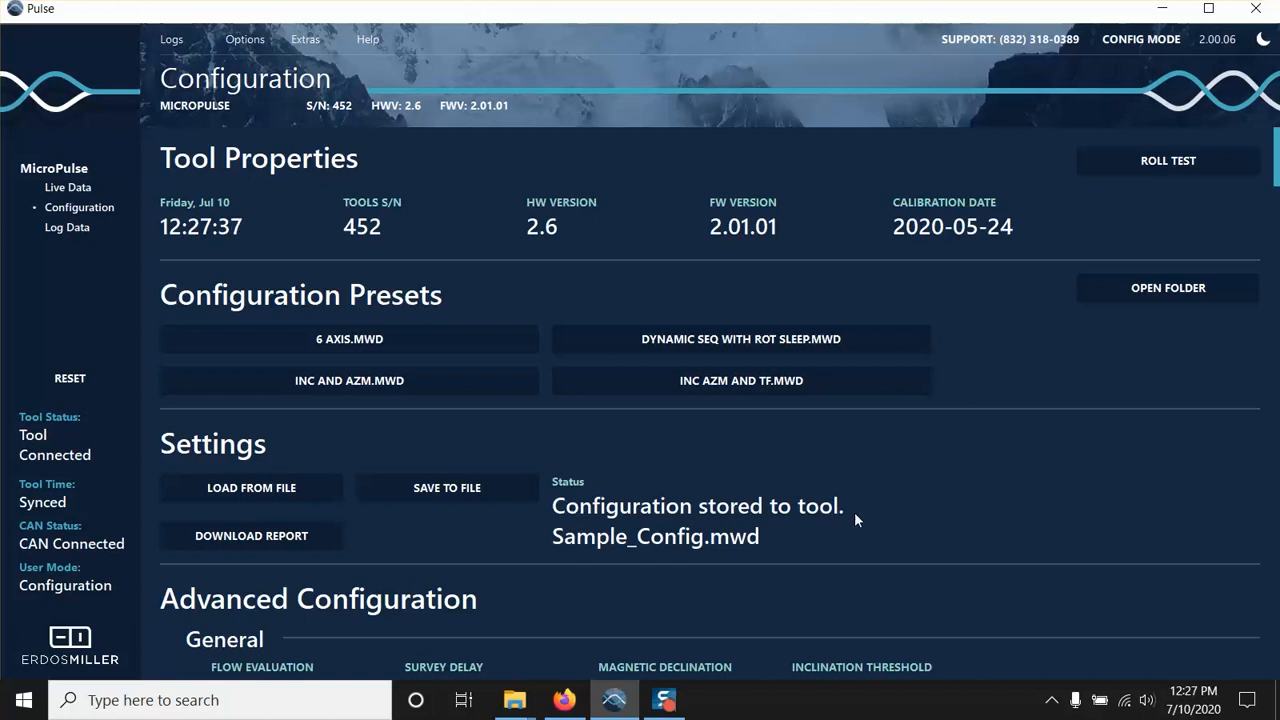
Download the tool's configuration report and close the opened PDF.
left_click(318, 539)
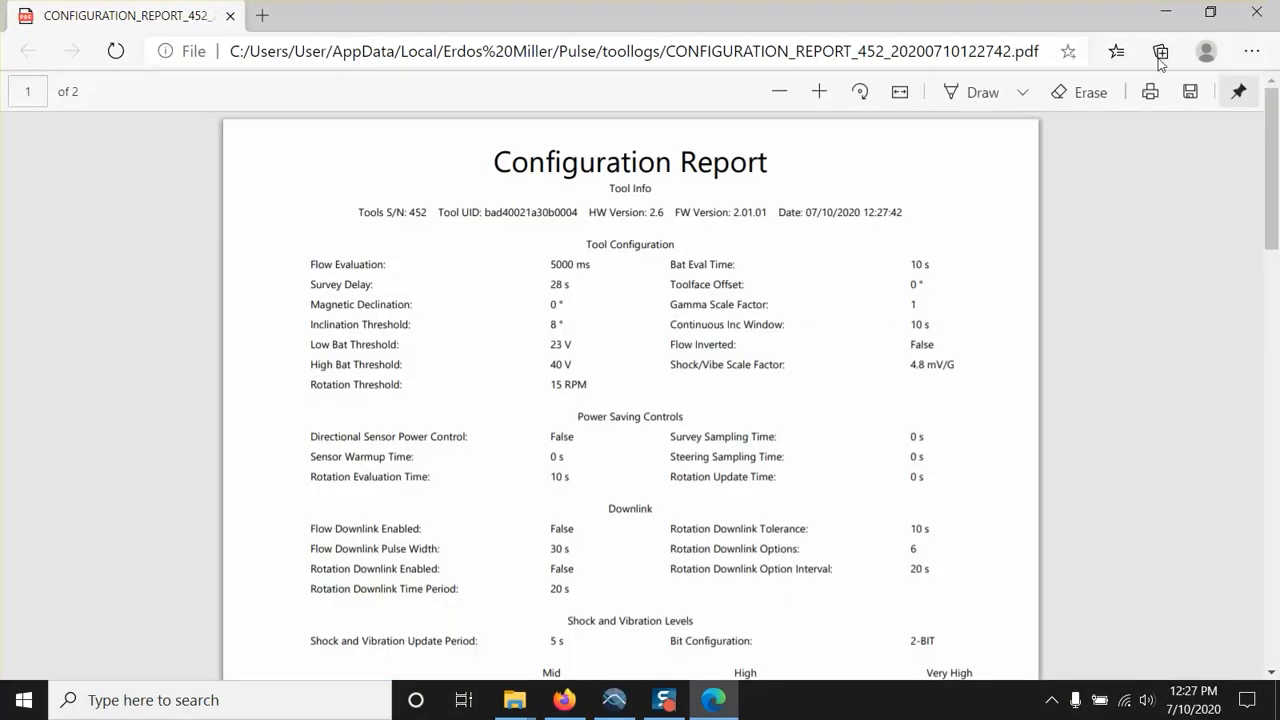
left_click(1245, 13)
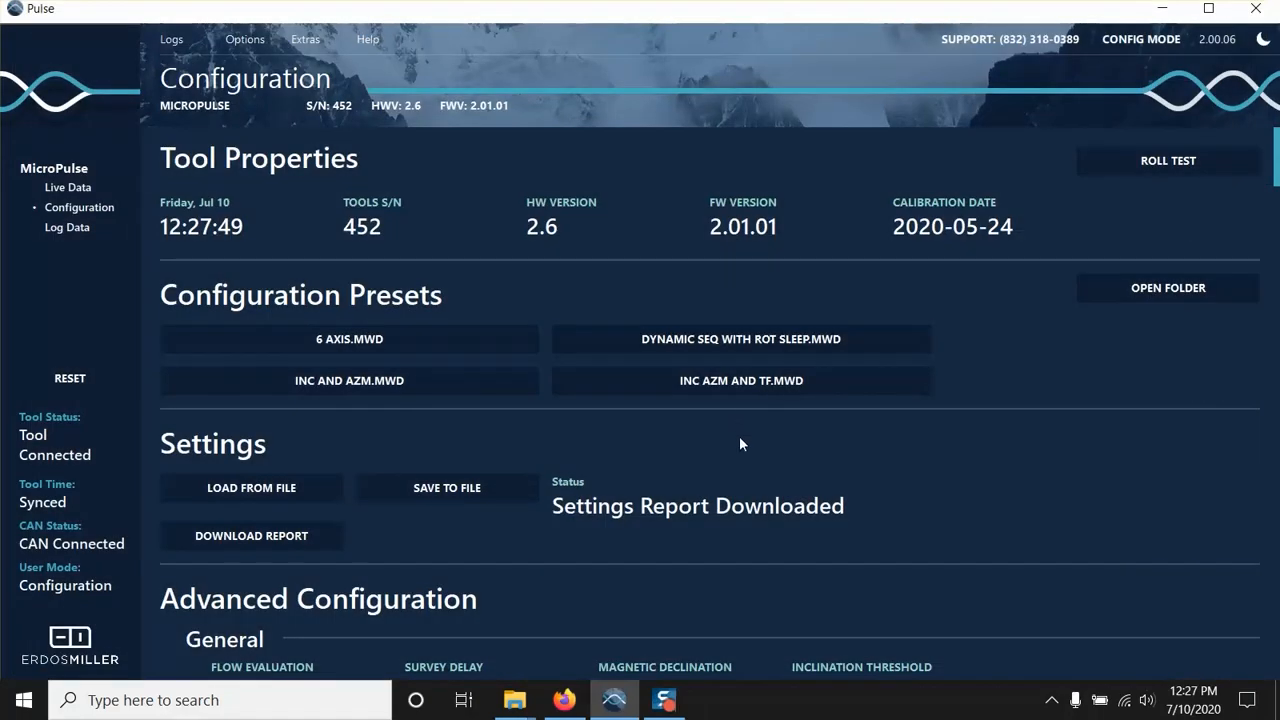
Examine the General advanced settings for flow evaluation, survey delay, inclination threshold, battery thresholds and battery evaluation time.
scroll(739, 436, "down", 2)
scroll(739, 436, "down", 2)
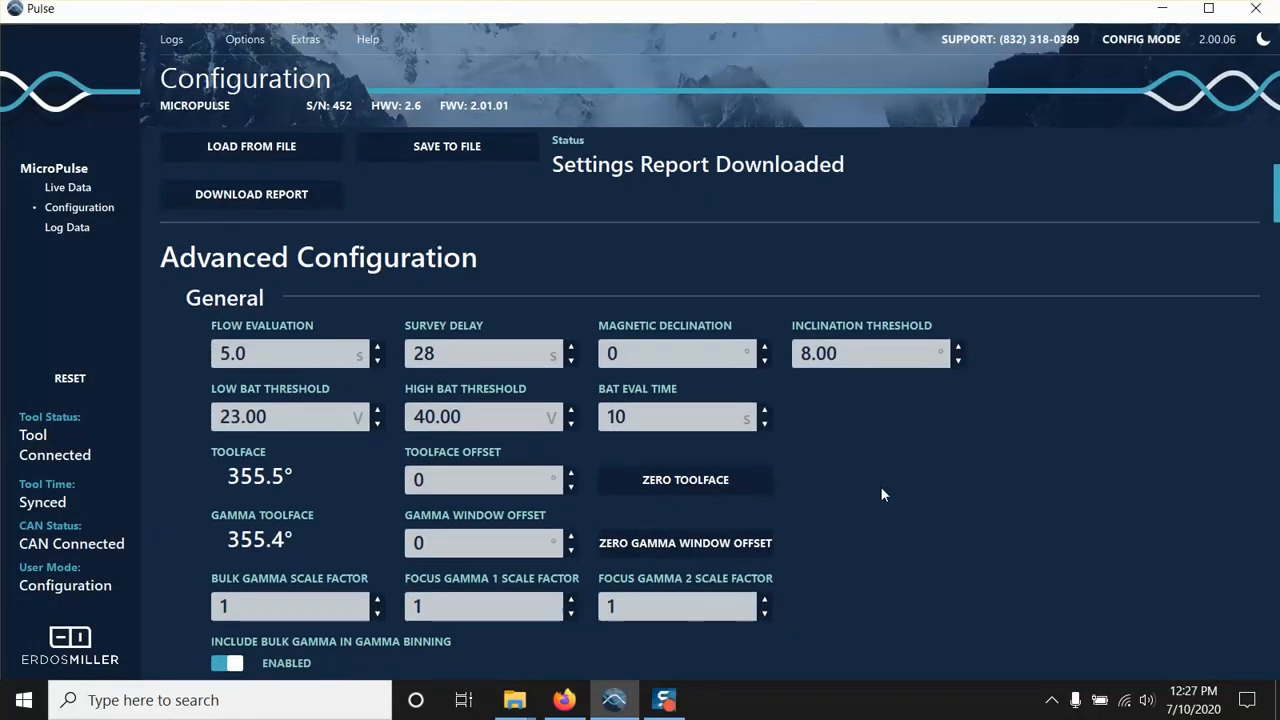
scroll(880, 486, "down", 2)
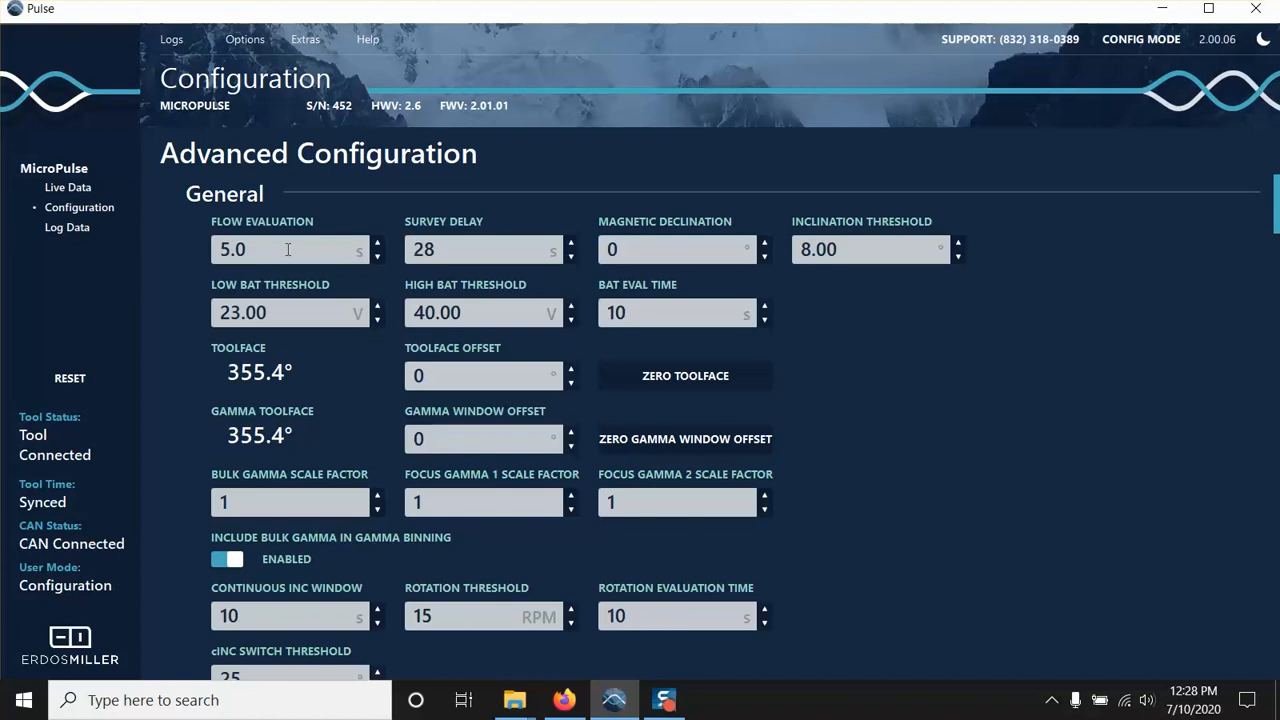
left_click(463, 249)
left_click(846, 249)
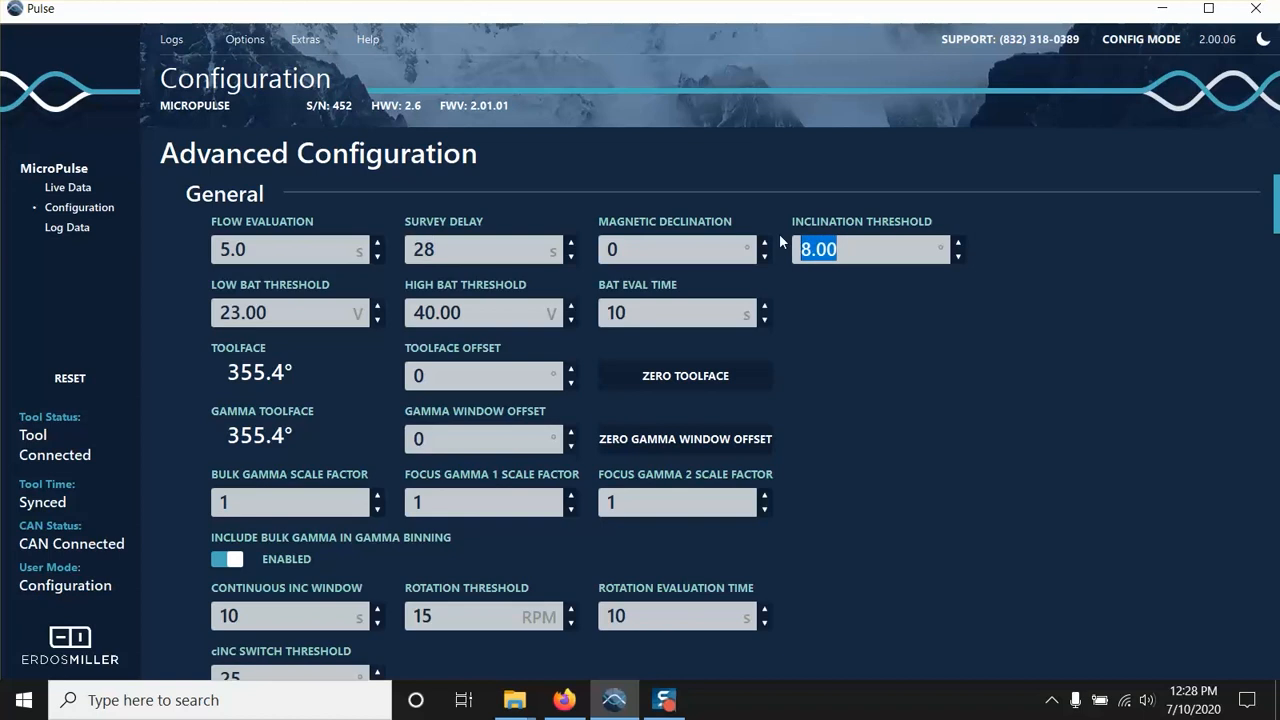
left_click(893, 251)
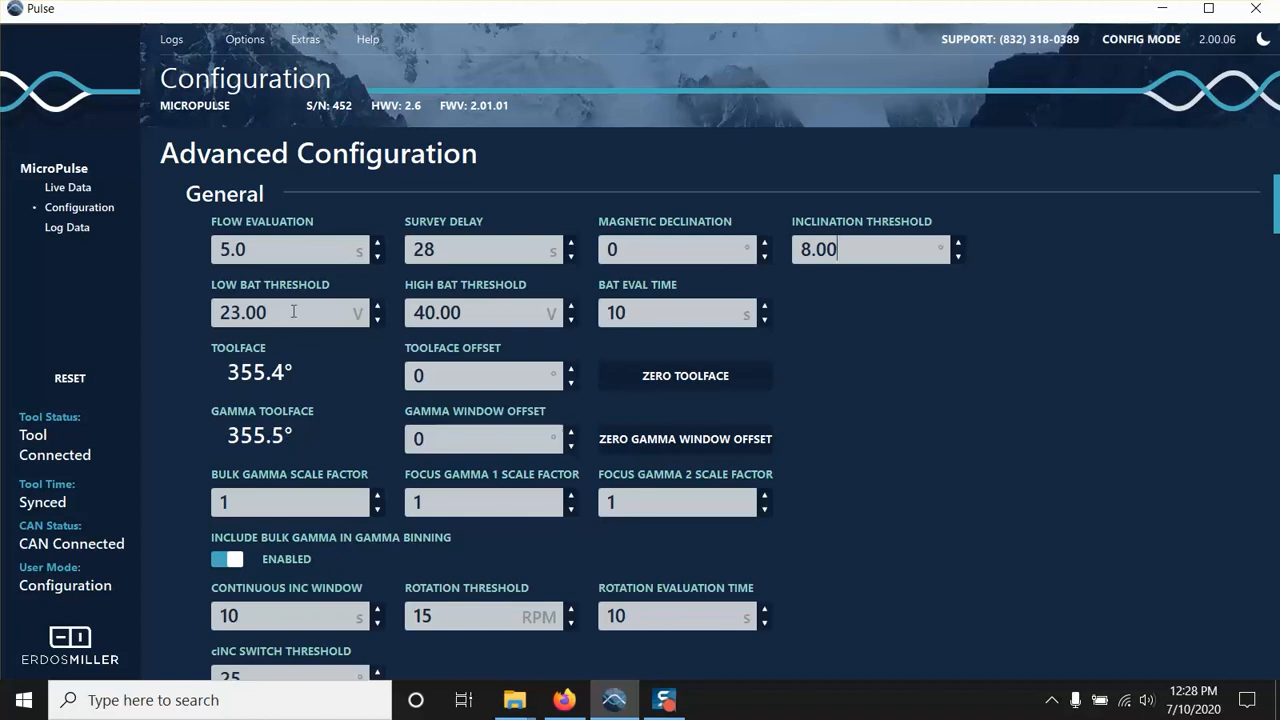
left_click(316, 312)
left_click_drag(316, 312, 212, 318)
left_click(258, 313)
left_click(691, 315)
left_click(639, 313)
Zero the toolface so that its offset is calculated from the current reading.
left_click(491, 376)
left_click(656, 379)
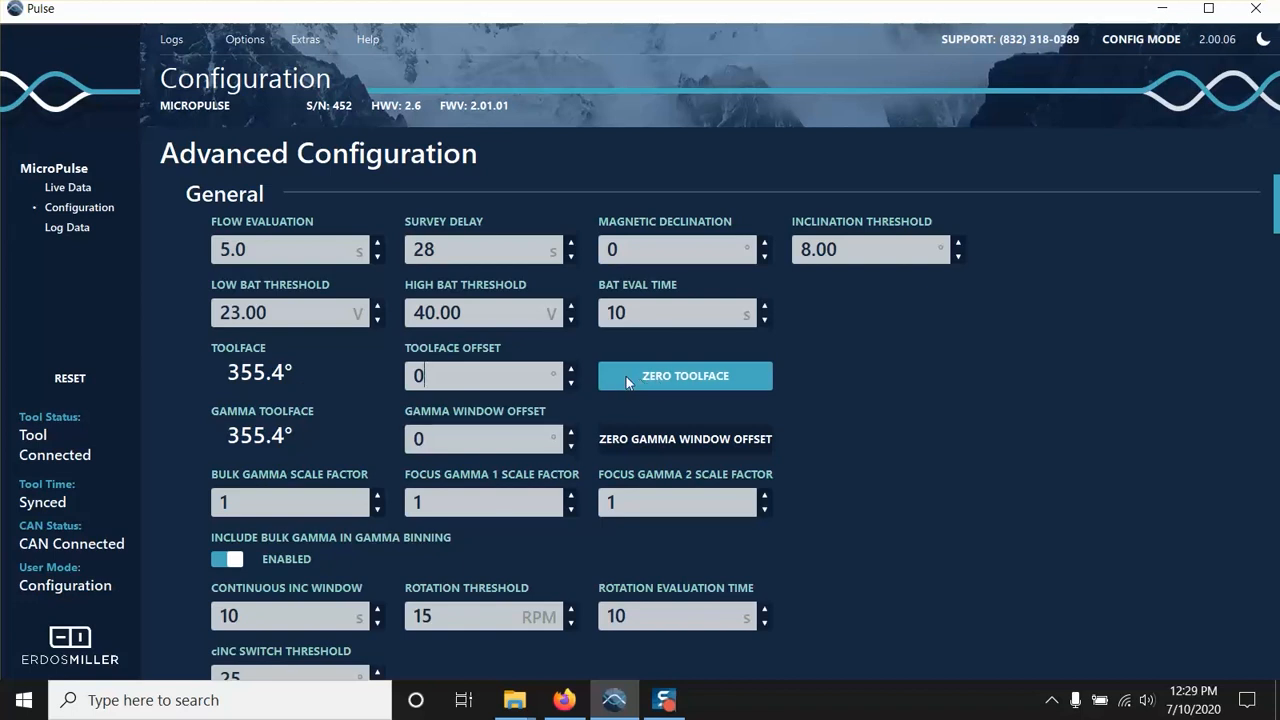
left_click(626, 376)
left_click(600, 354)
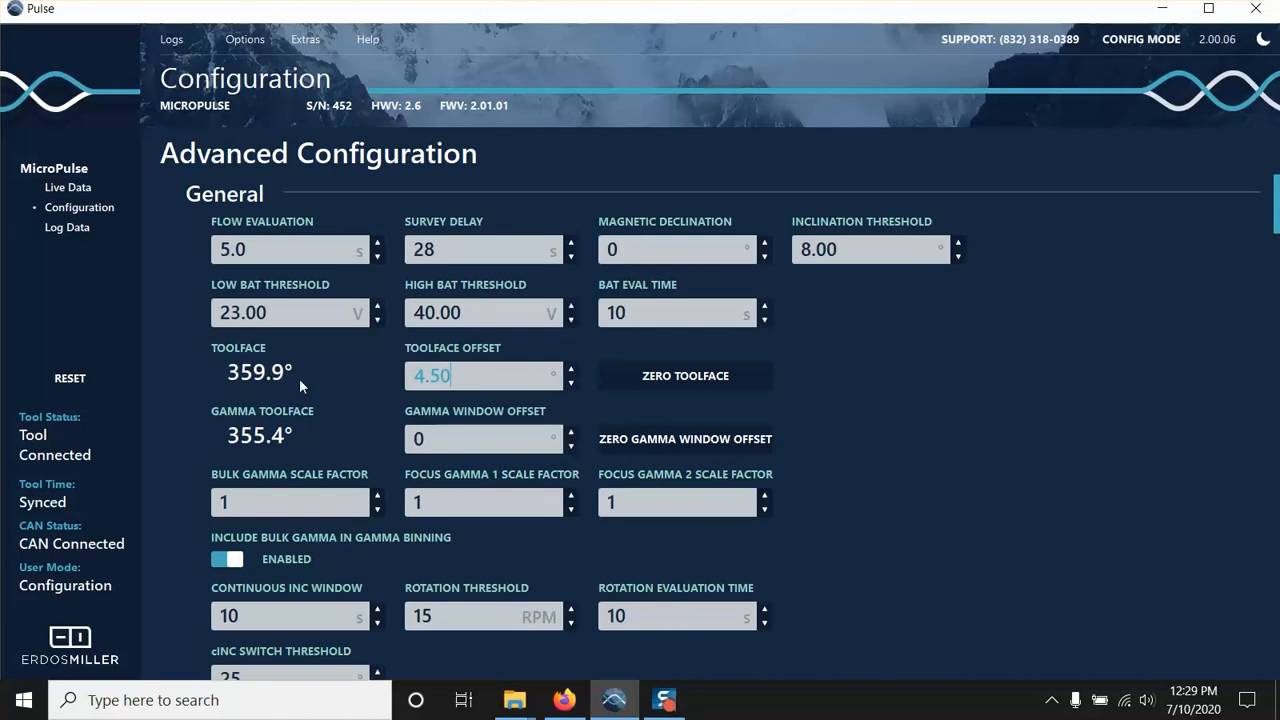
left_click_drag(466, 375, 374, 363)
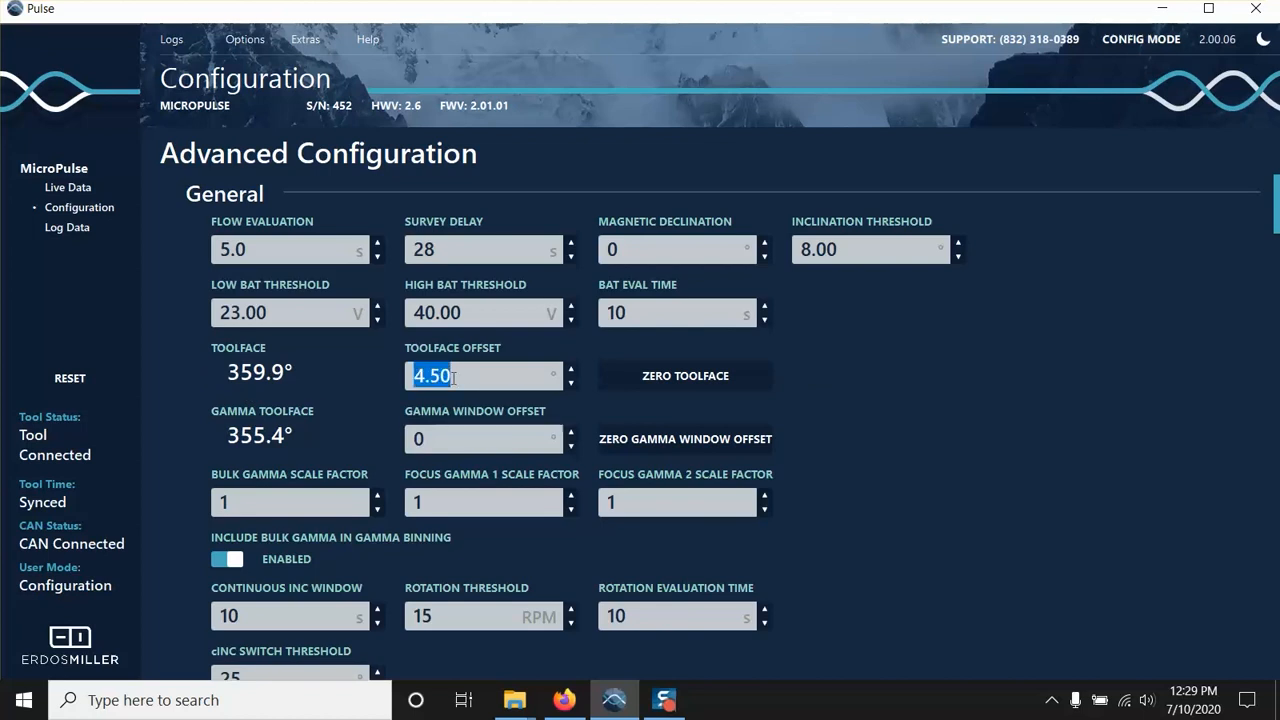
left_click(391, 386)
Zero the gamma window offset and disable the inclusion of bulk gamma in gamma binning.
scroll(391, 386, "down", 2)
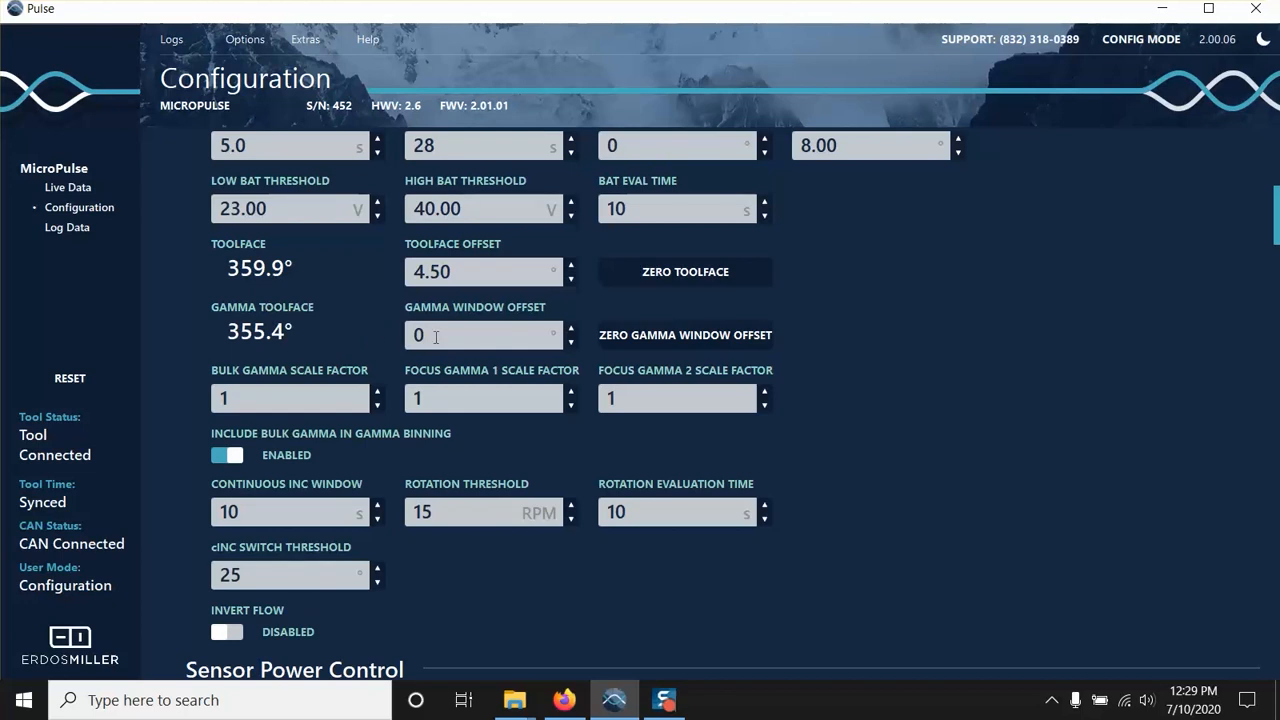
left_click(624, 334)
scroll(768, 450, "down", 2)
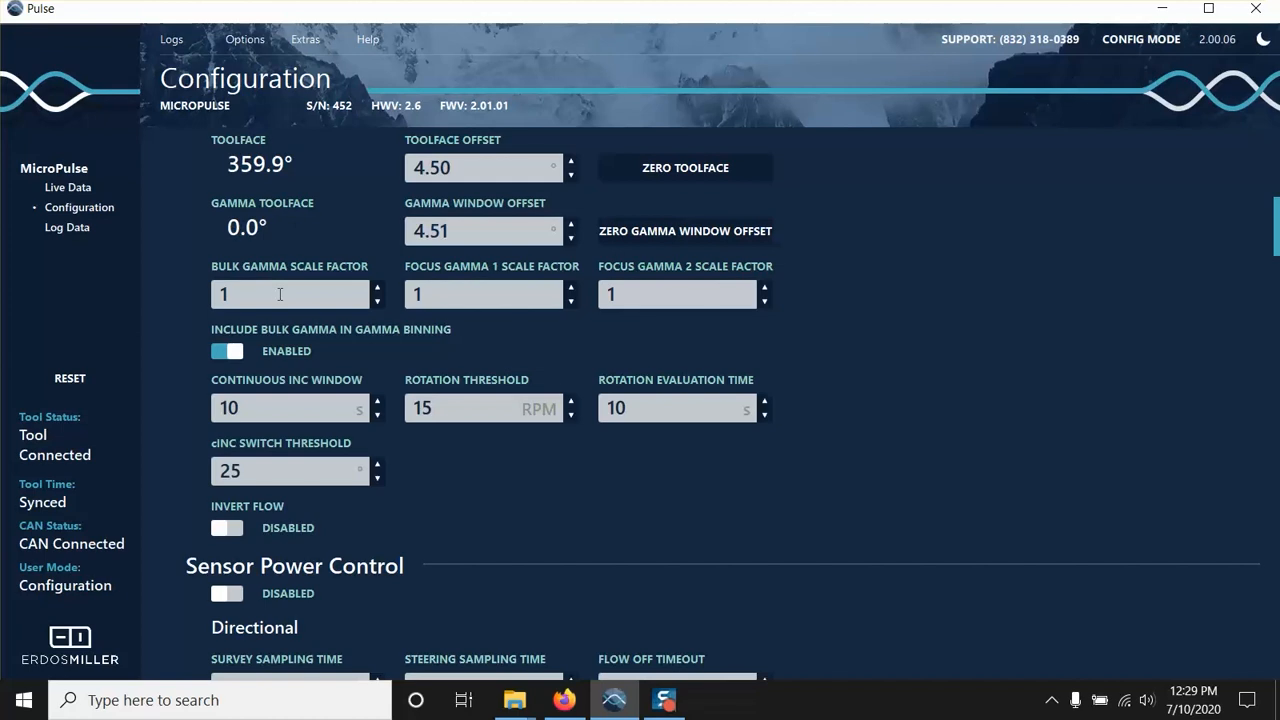
left_click(222, 353)
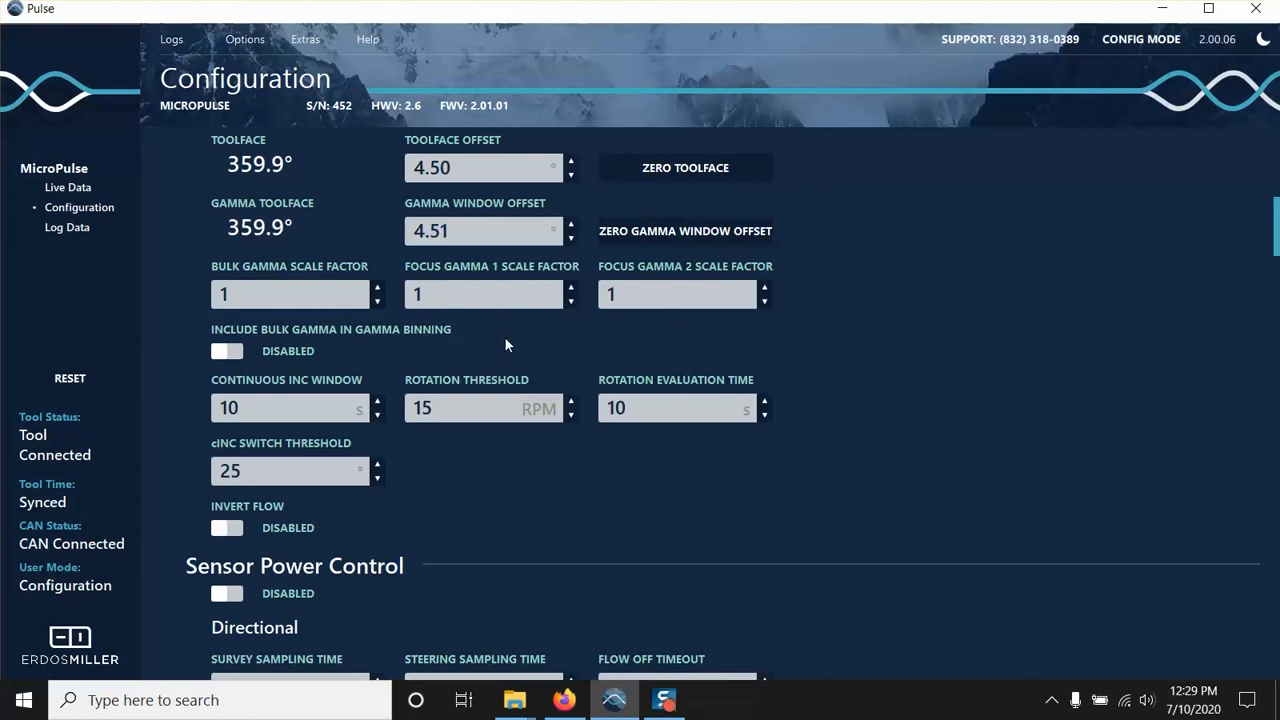
scroll(505, 338, "down", 2)
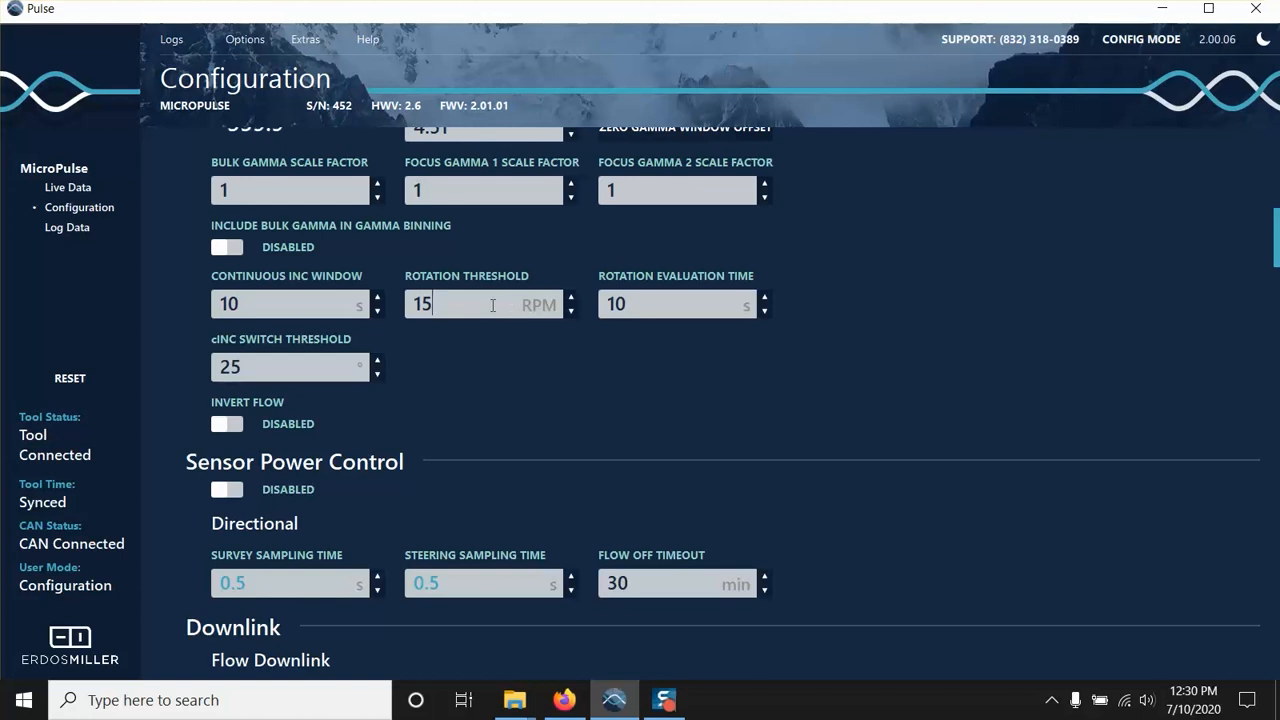
left_click_drag(634, 305, 607, 308)
left_click(648, 307)
Try Invert Flow while checking the flow indicator in the live data, and return the option to disabled.
scroll(466, 370, "down", 1)
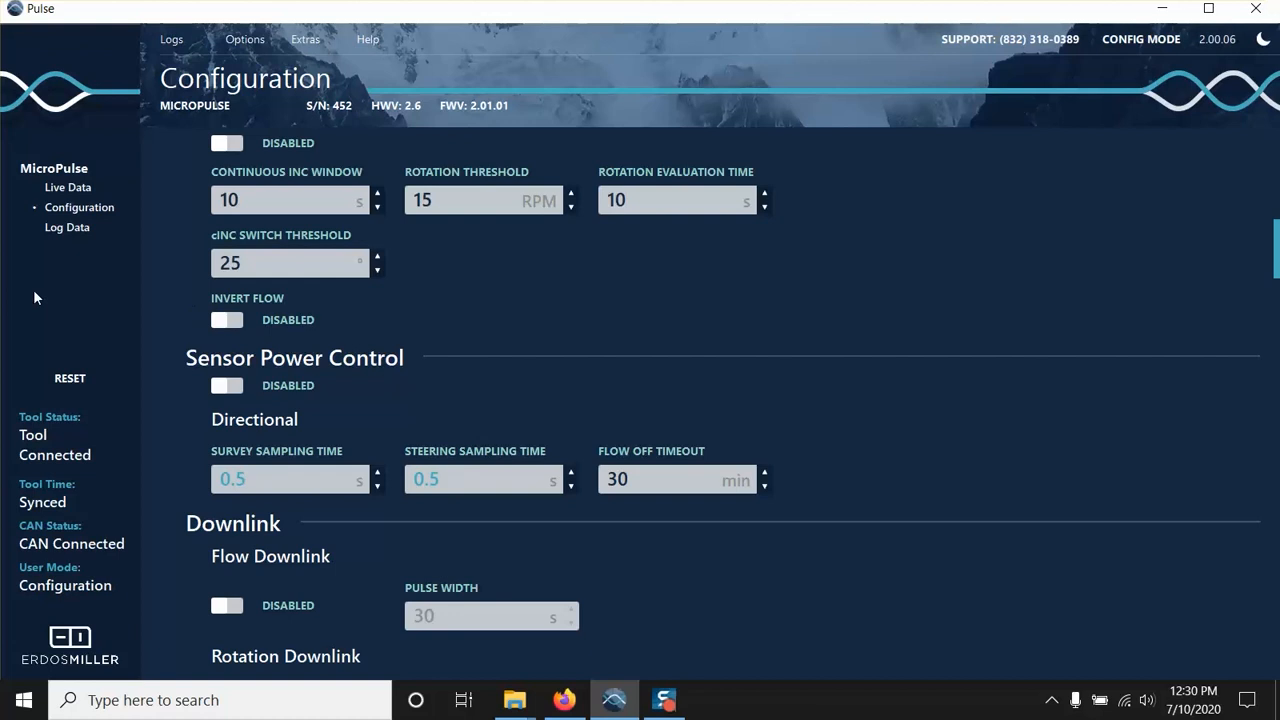
left_click(233, 321)
left_click(74, 187)
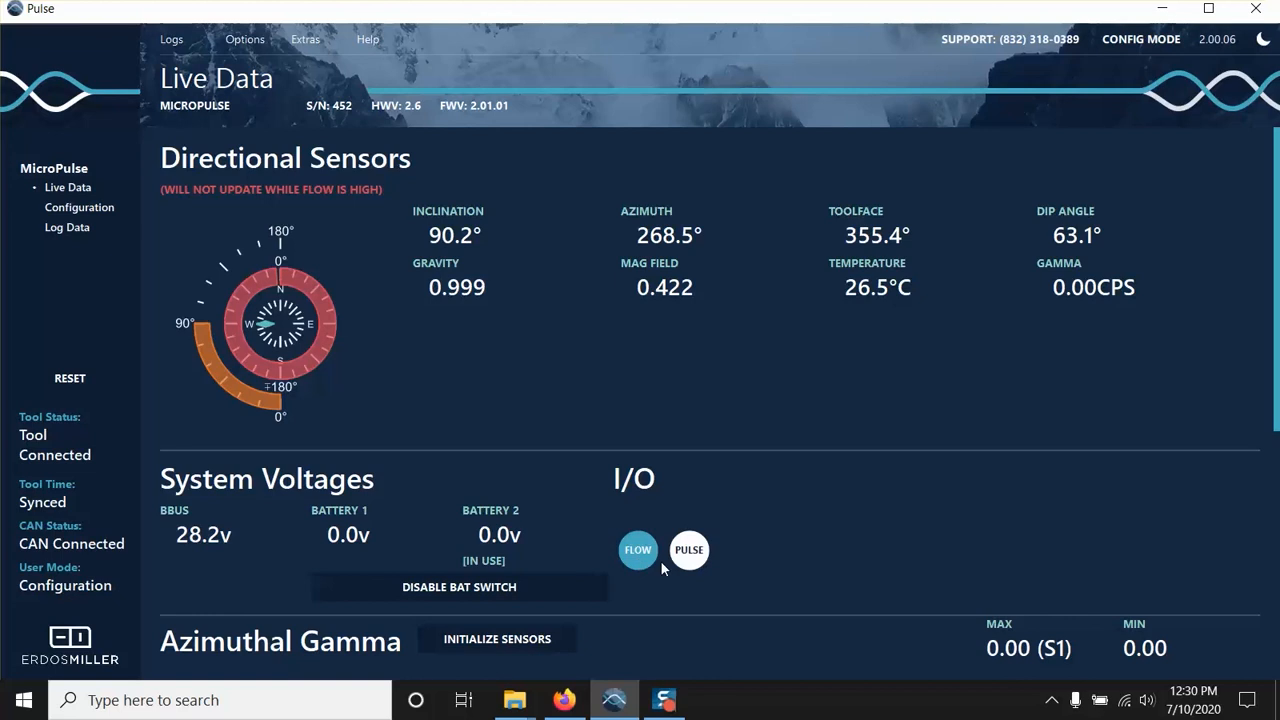
left_click(53, 207)
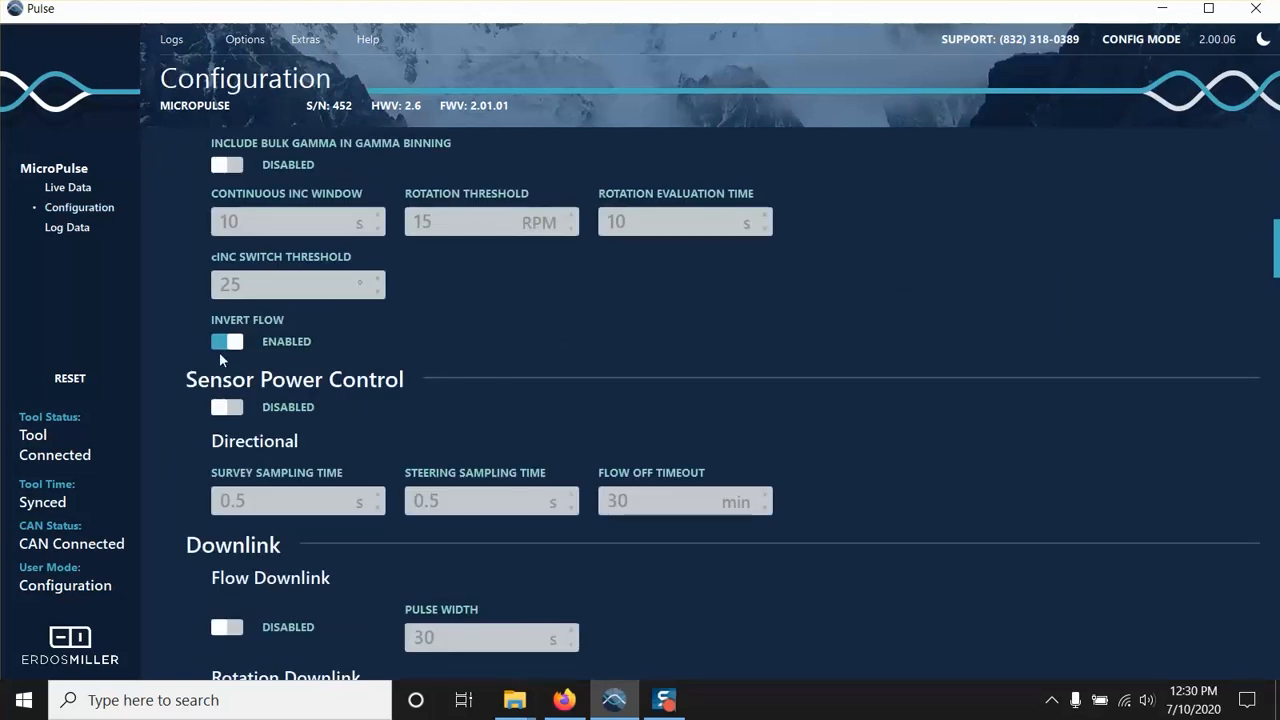
left_click(224, 342)
Set both the survey sampling time and the steering sampling time to 4 s for the directional sensor power control.
scroll(592, 295, "down", 2)
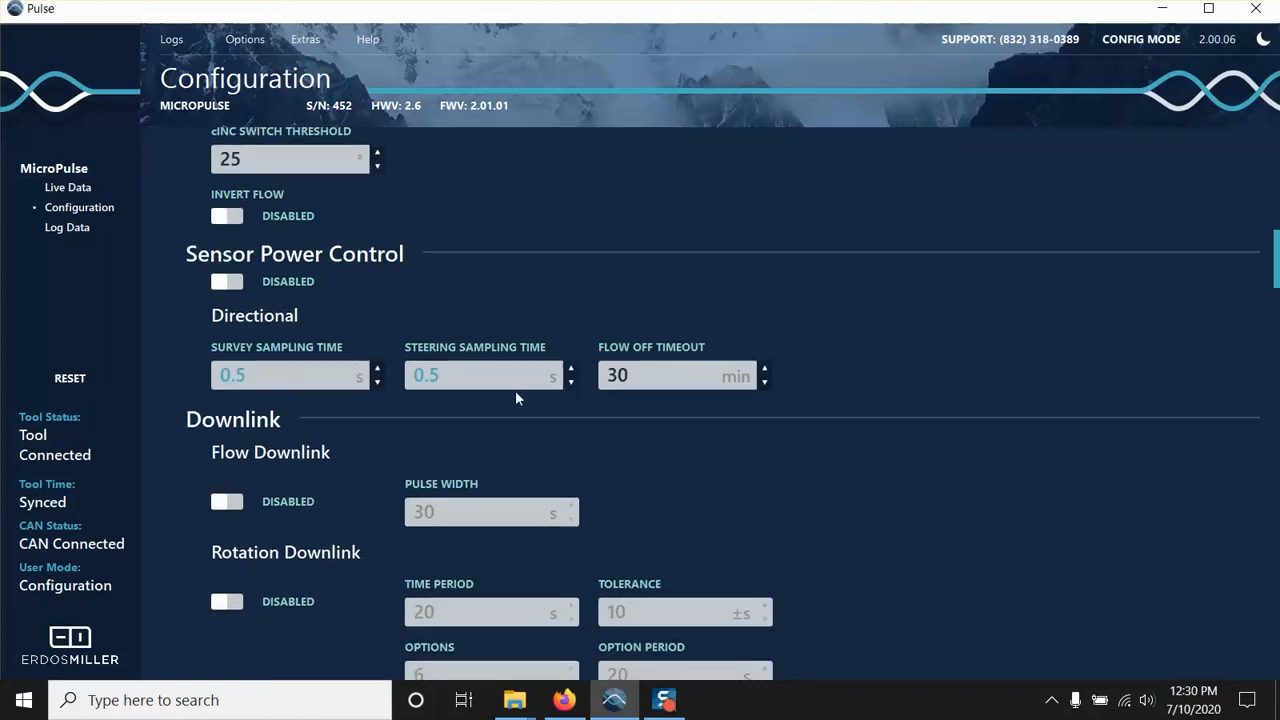
left_click_drag(258, 375, 127, 372)
type("4")
left_click_drag(472, 375, 410, 375)
type("4")
Go past the downlink options to the shock and vibration levels and examine their thresholds.
scroll(650, 378, "down", 4)
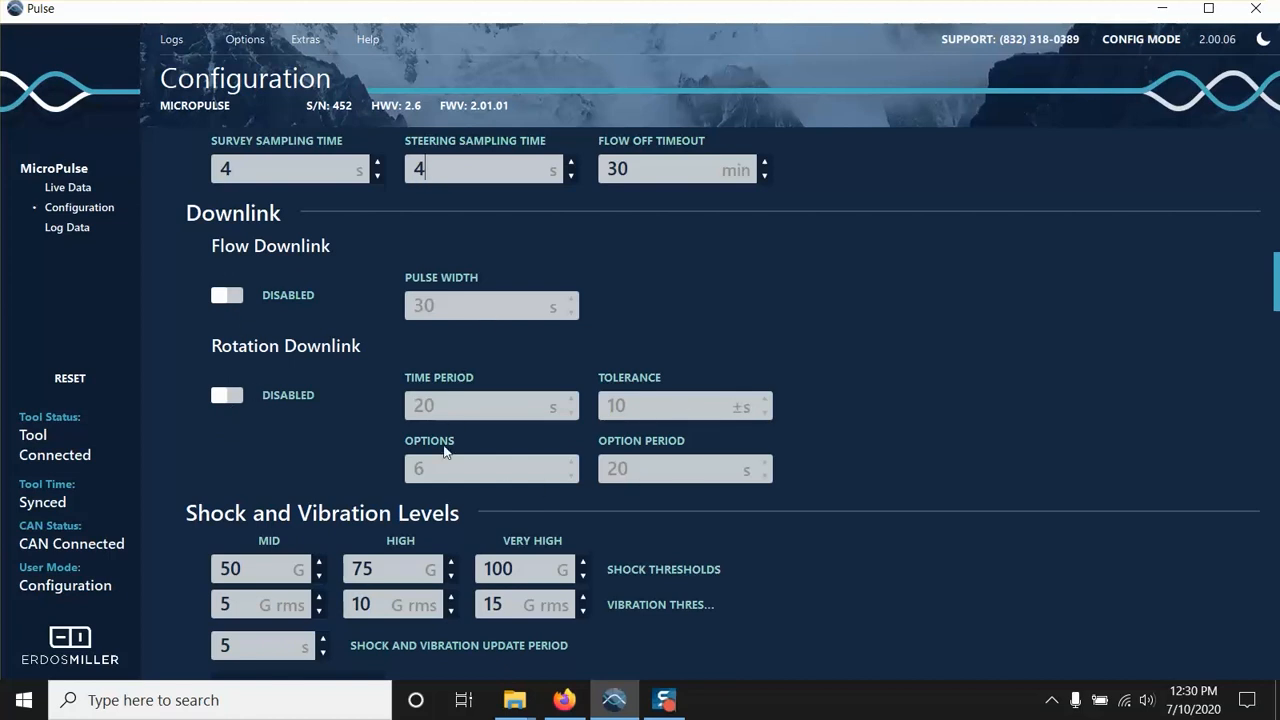
scroll(286, 432, "down", 4)
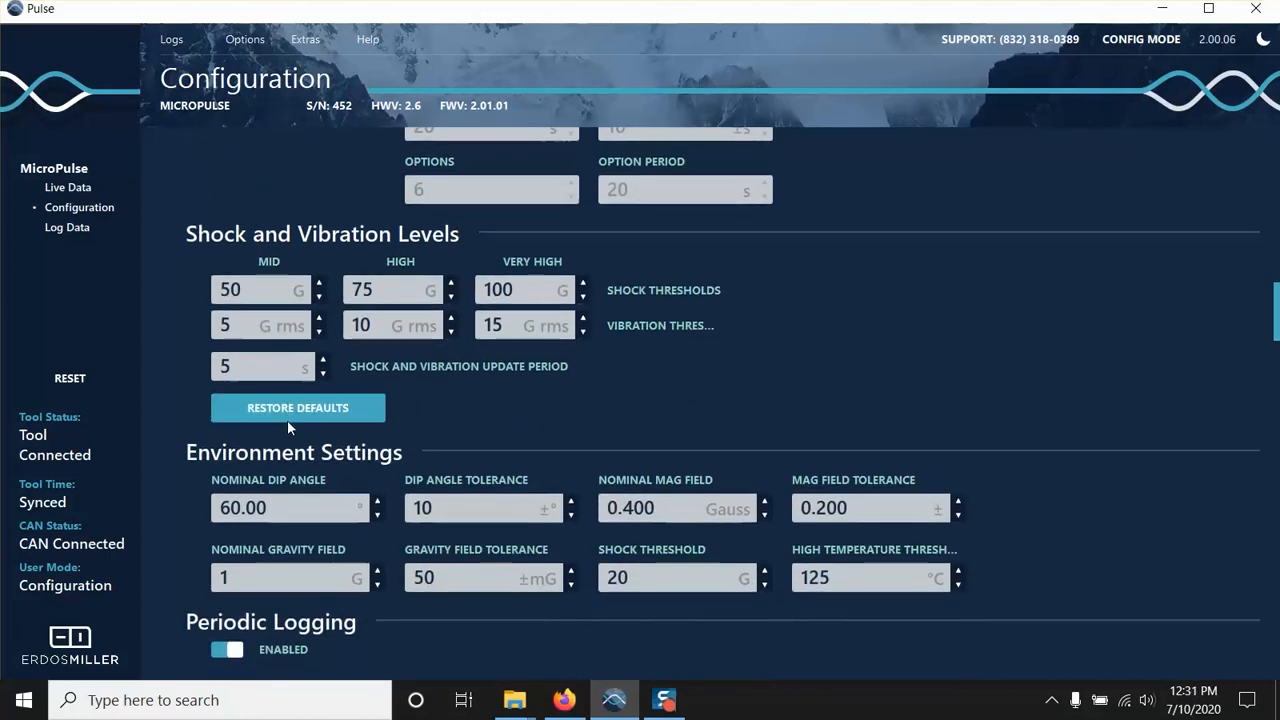